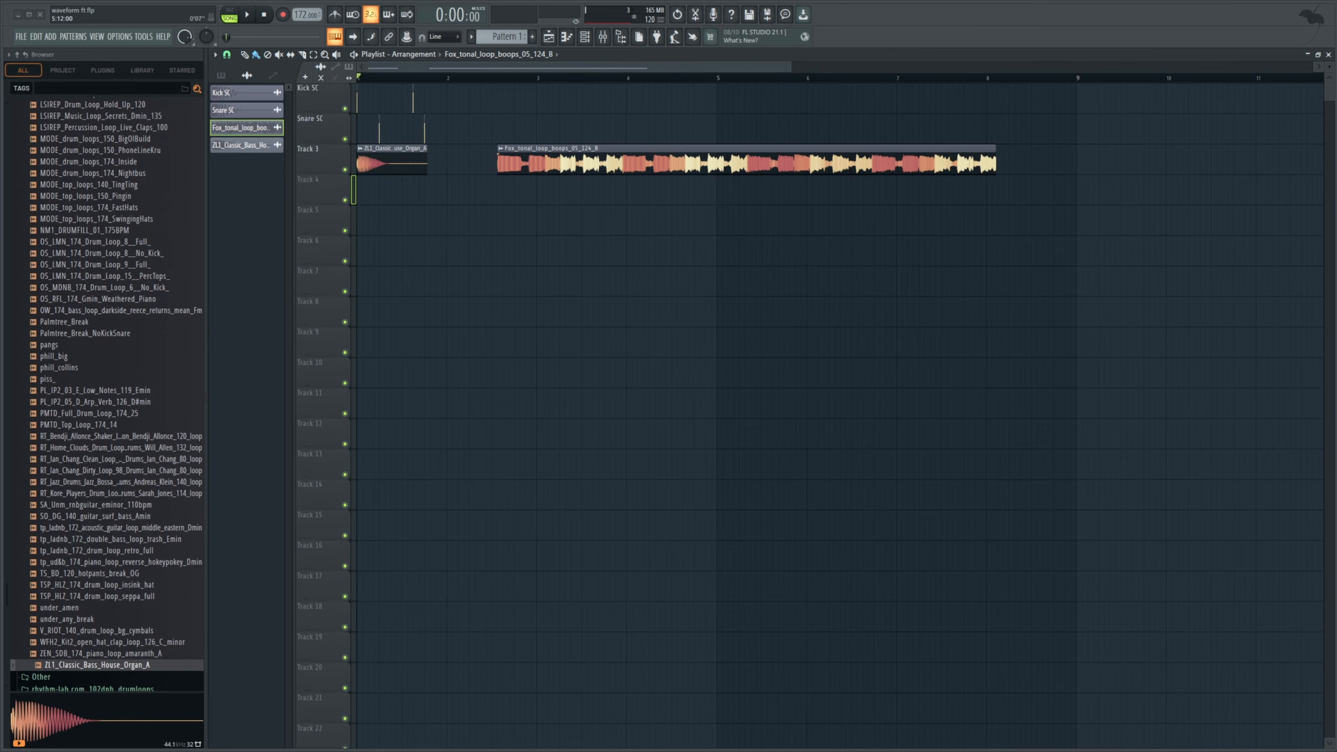
# Move the Fox_tonal_loop_boops_05_124_B clip on Track 3 earlier, so it starts shortly after bar 2
pyautogui.scroll(3, 631, 113)
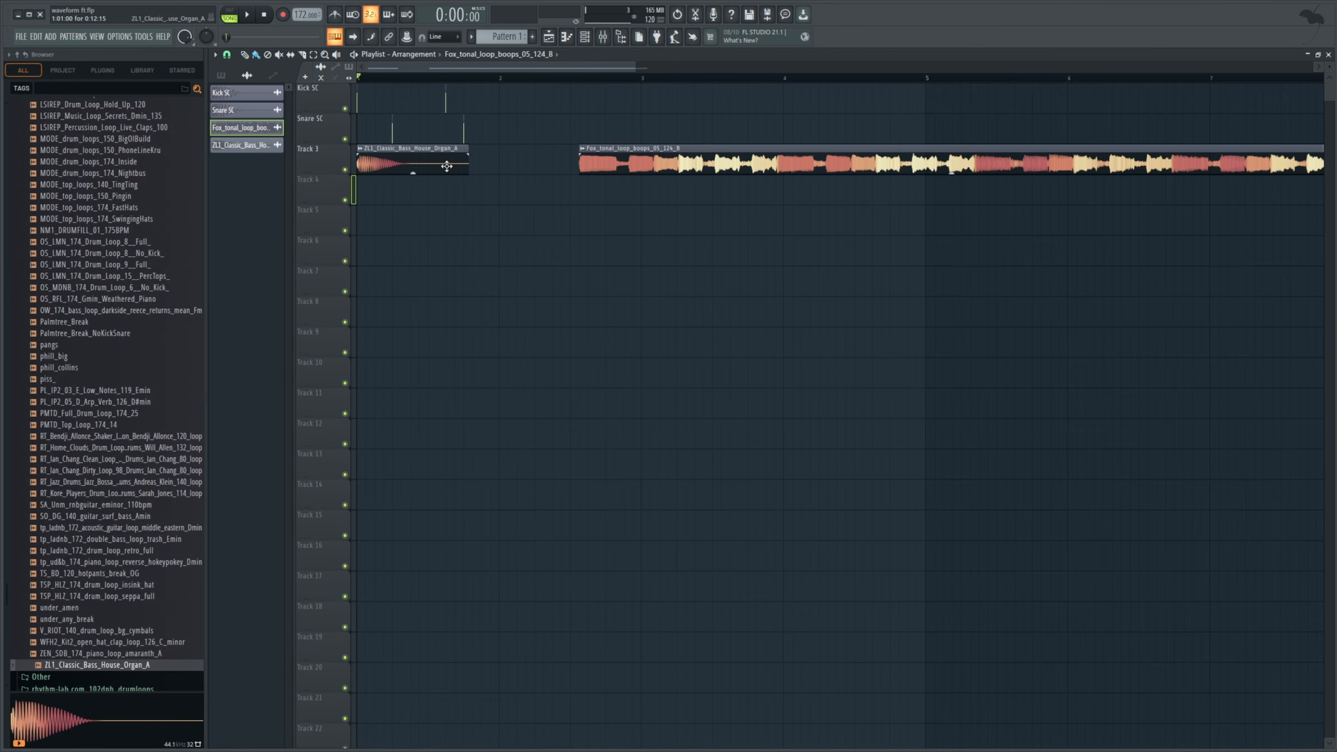
pyautogui.moveTo(620, 164); pyautogui.dragTo(558, 164)
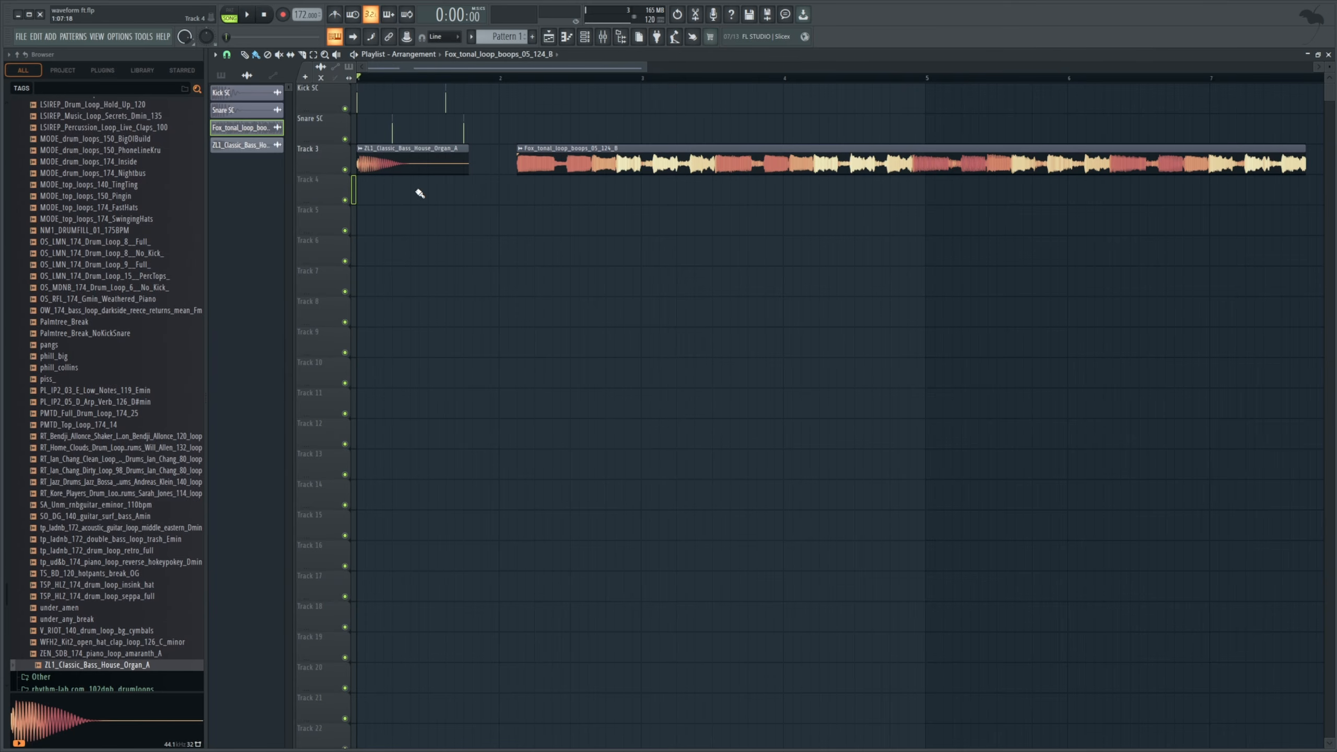
pyautogui.click(120, 37)
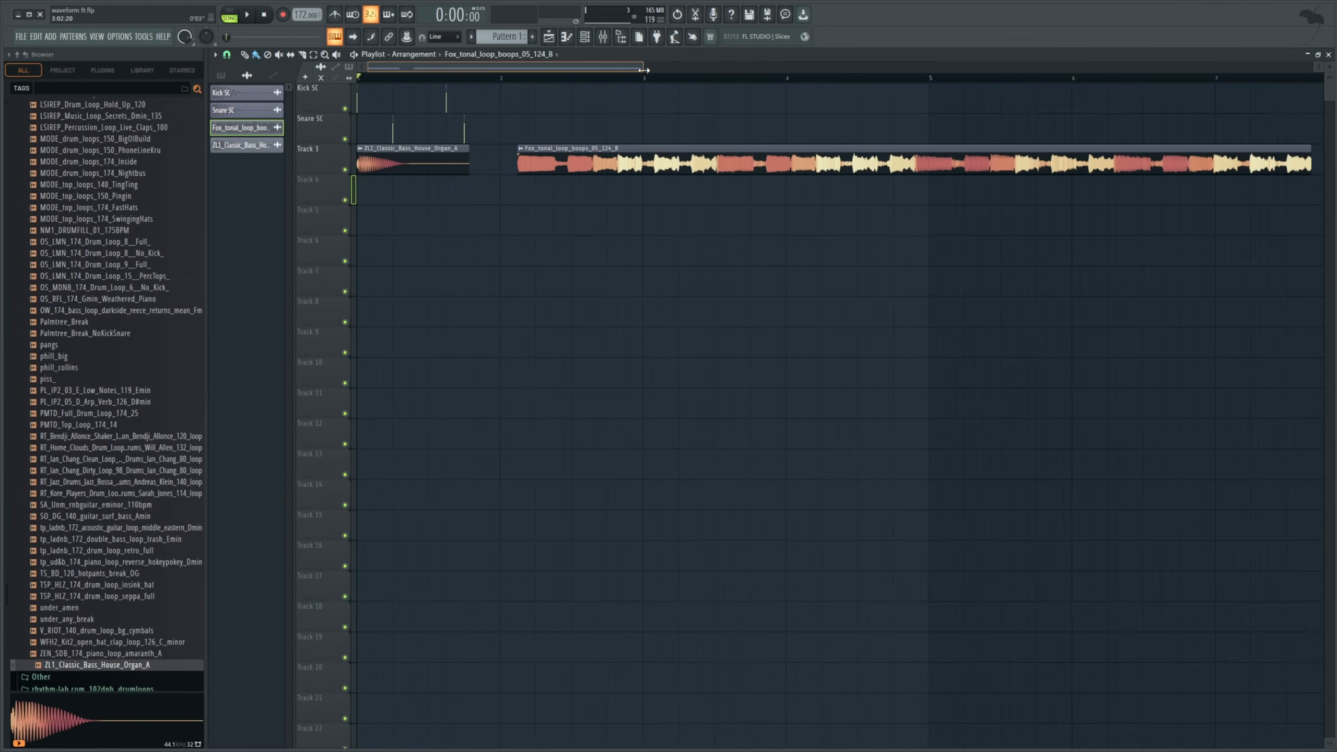
pyautogui.moveTo(644, 70); pyautogui.dragTo(662, 163)
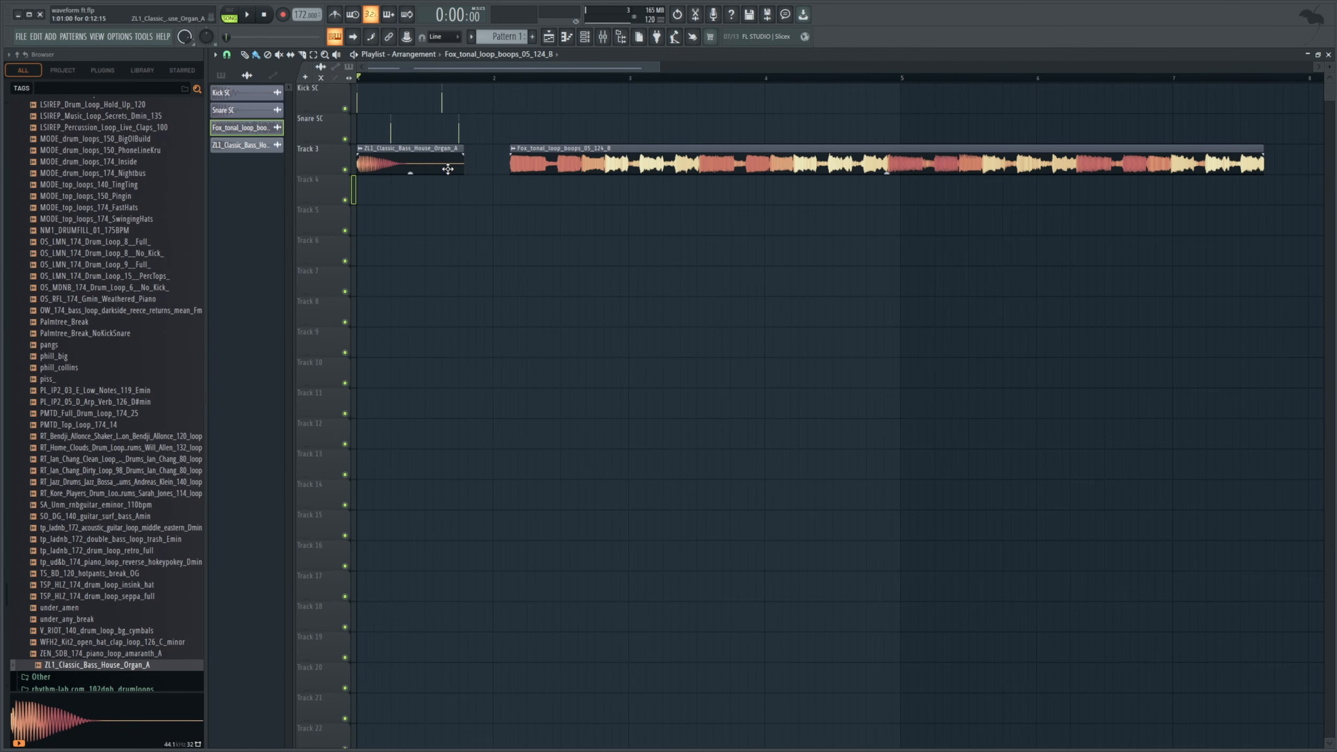
# Play the ZL1_Classic_Bass_House_Organ_A clip from the song start and examine its waveform up close
pyautogui.press('space')
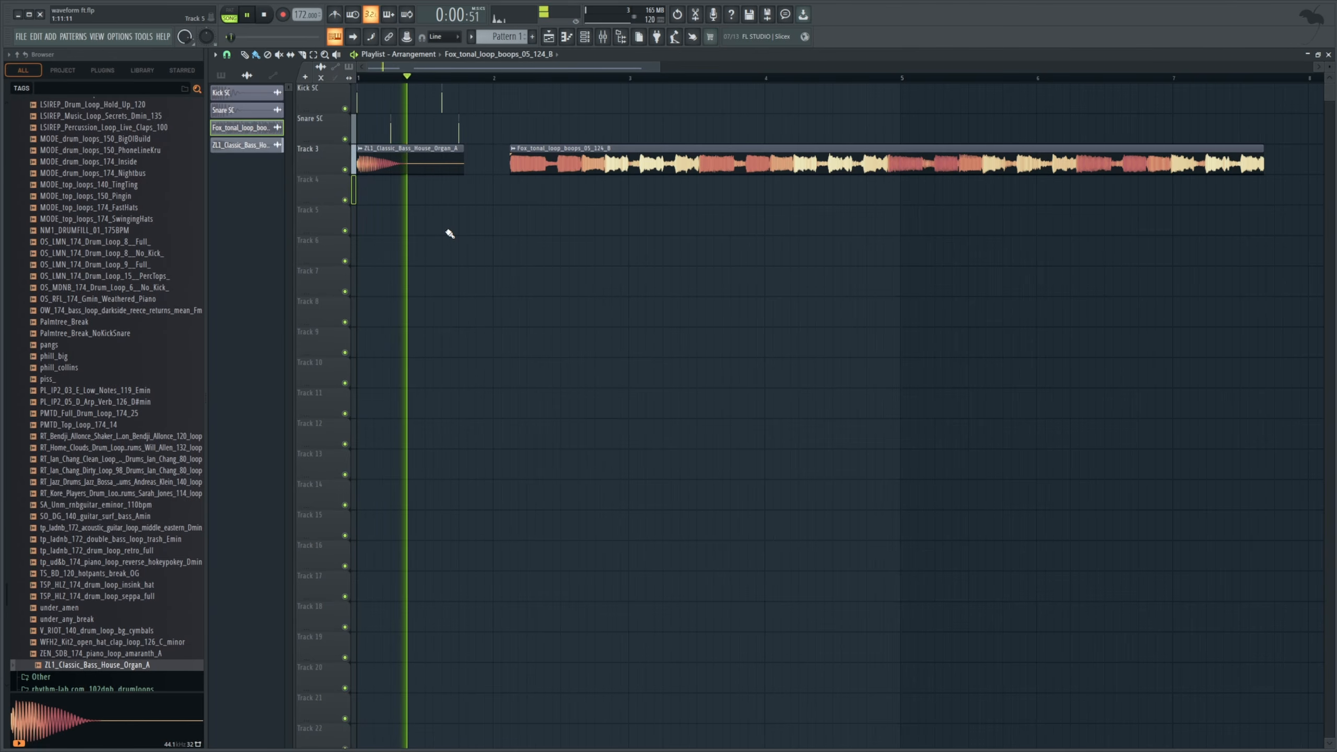
pyautogui.press('space')
pyautogui.moveTo(661, 69); pyautogui.dragTo(460, 69)
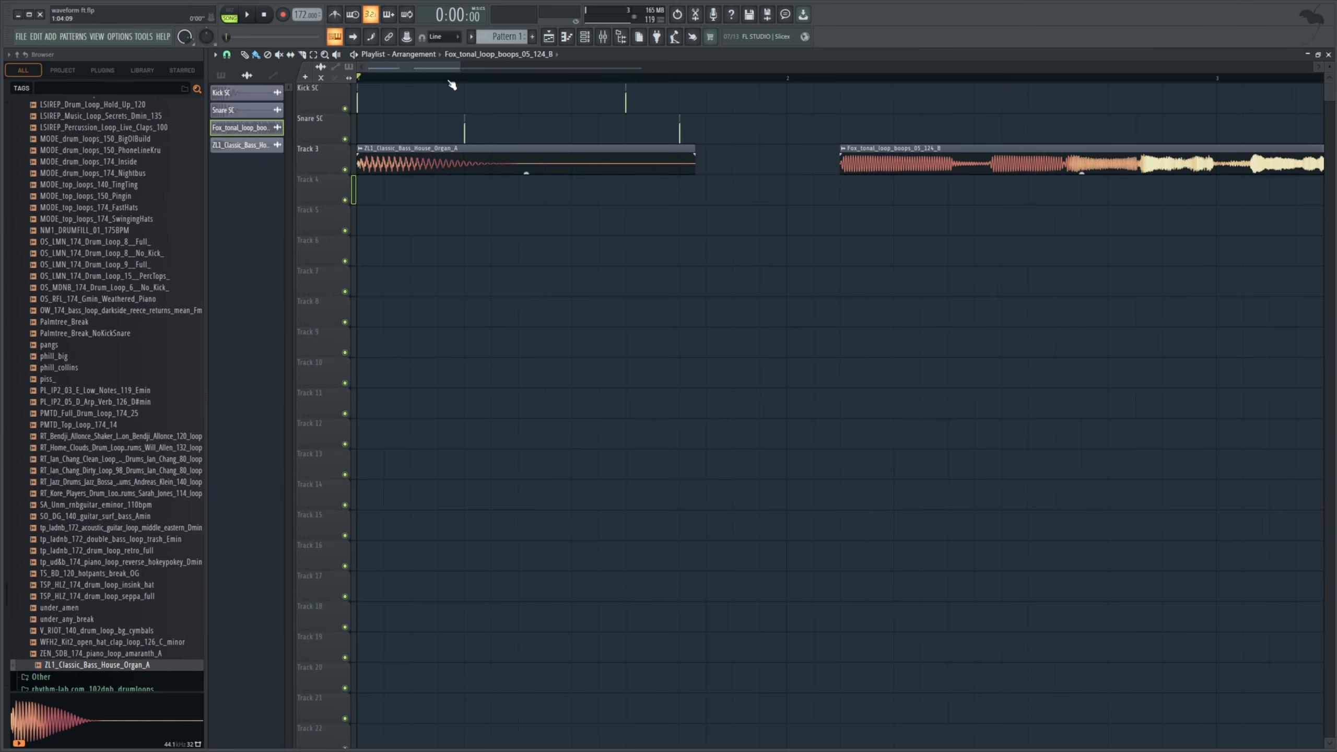
pyautogui.moveTo(437, 78); pyautogui.dragTo(497, 84)
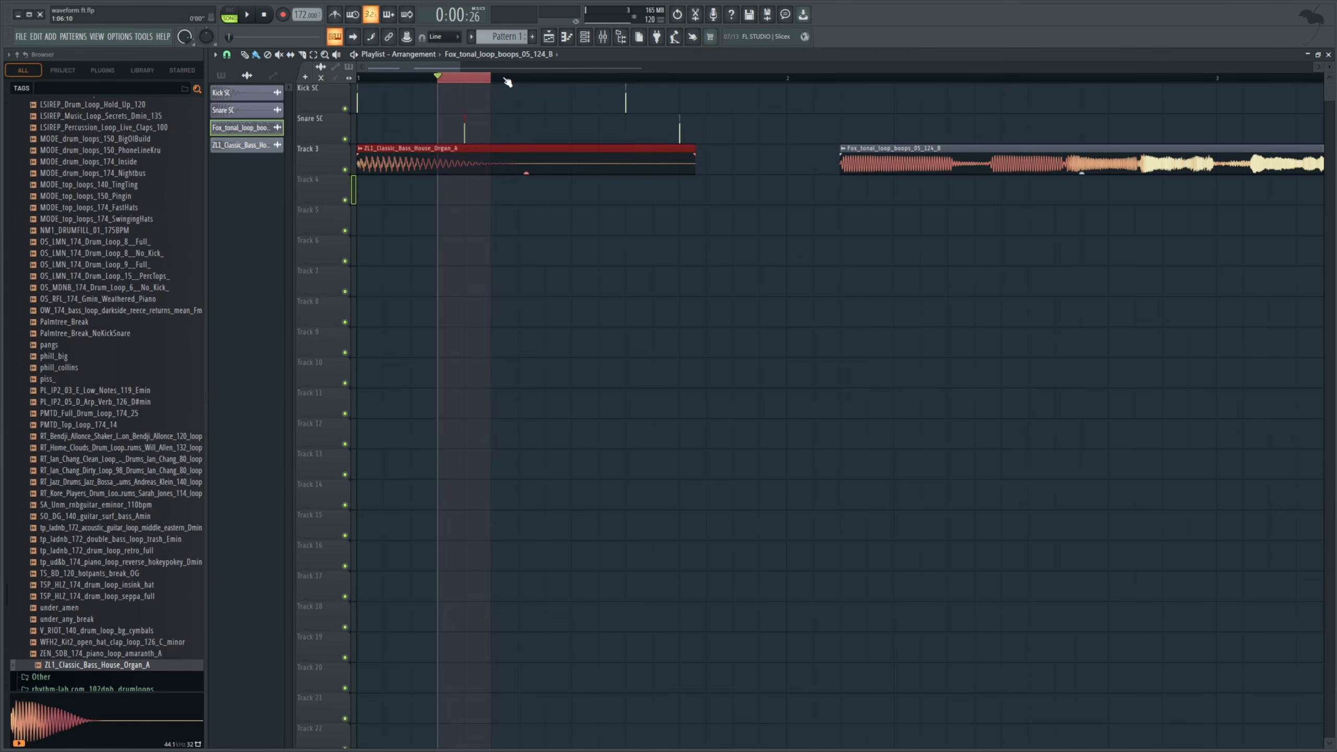
pyautogui.rightClick(501, 77)
pyautogui.moveTo(450, 78); pyautogui.dragTo(369, 86)
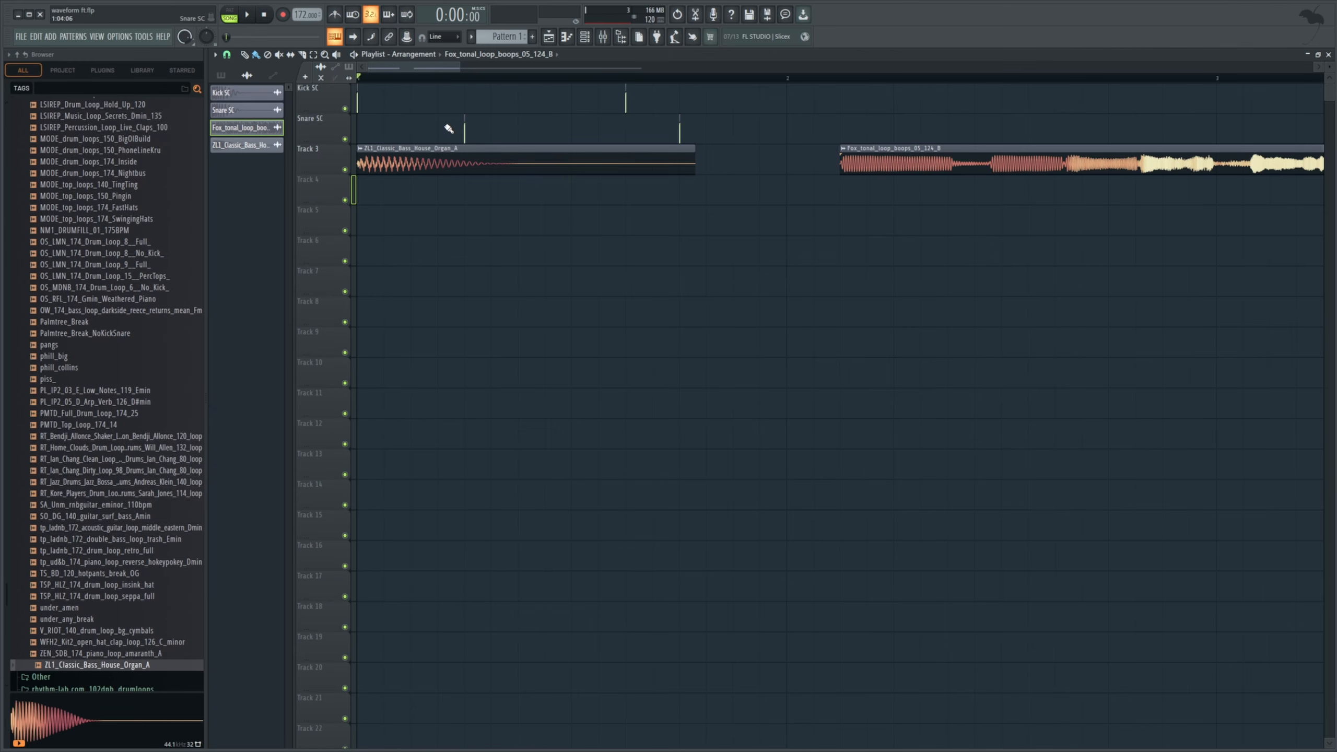
pyautogui.press('space')
pyautogui.press('space')
# Play the Fox_tonal_loop_boops_05_124_B clip from its beginning with the whole clip in view
pyautogui.moveTo(382, 67); pyautogui.dragTo(545, 74)
pyautogui.click(503, 77)
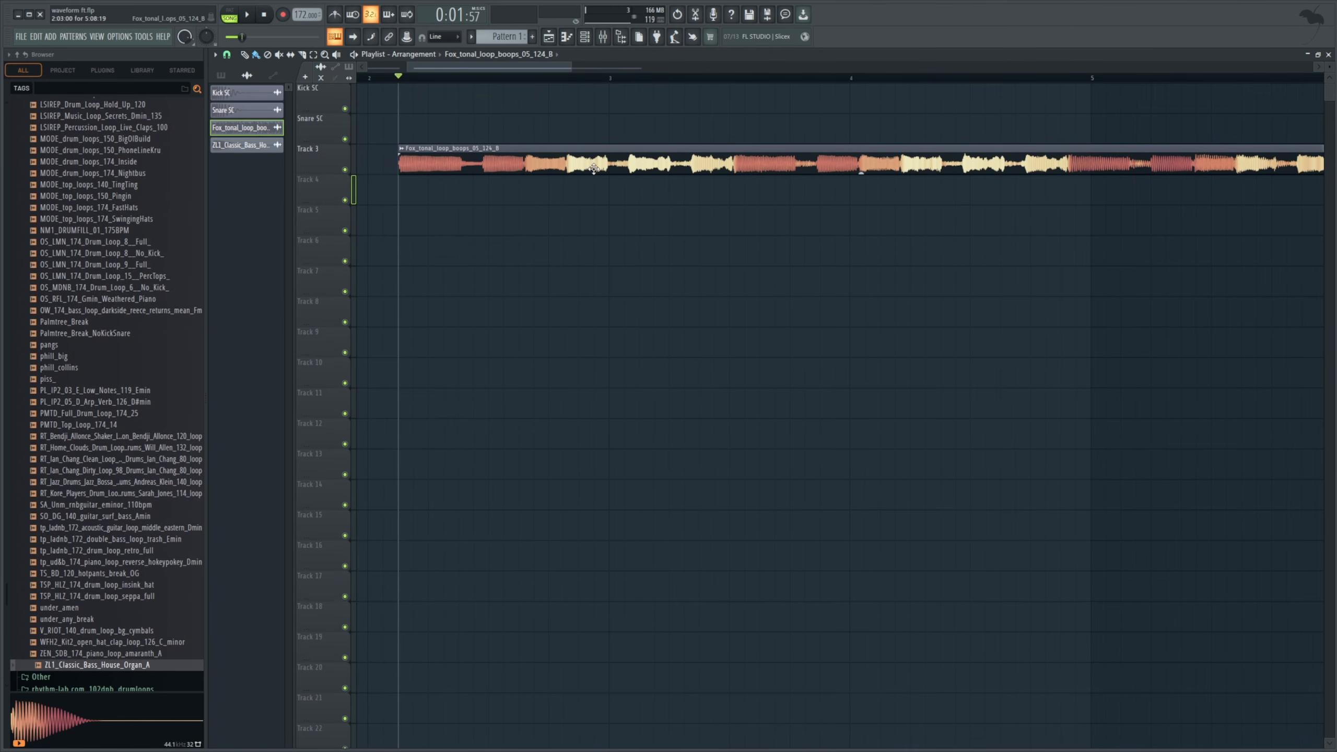
pyautogui.moveTo(571, 68); pyautogui.dragTo(680, 96)
pyautogui.press('space')
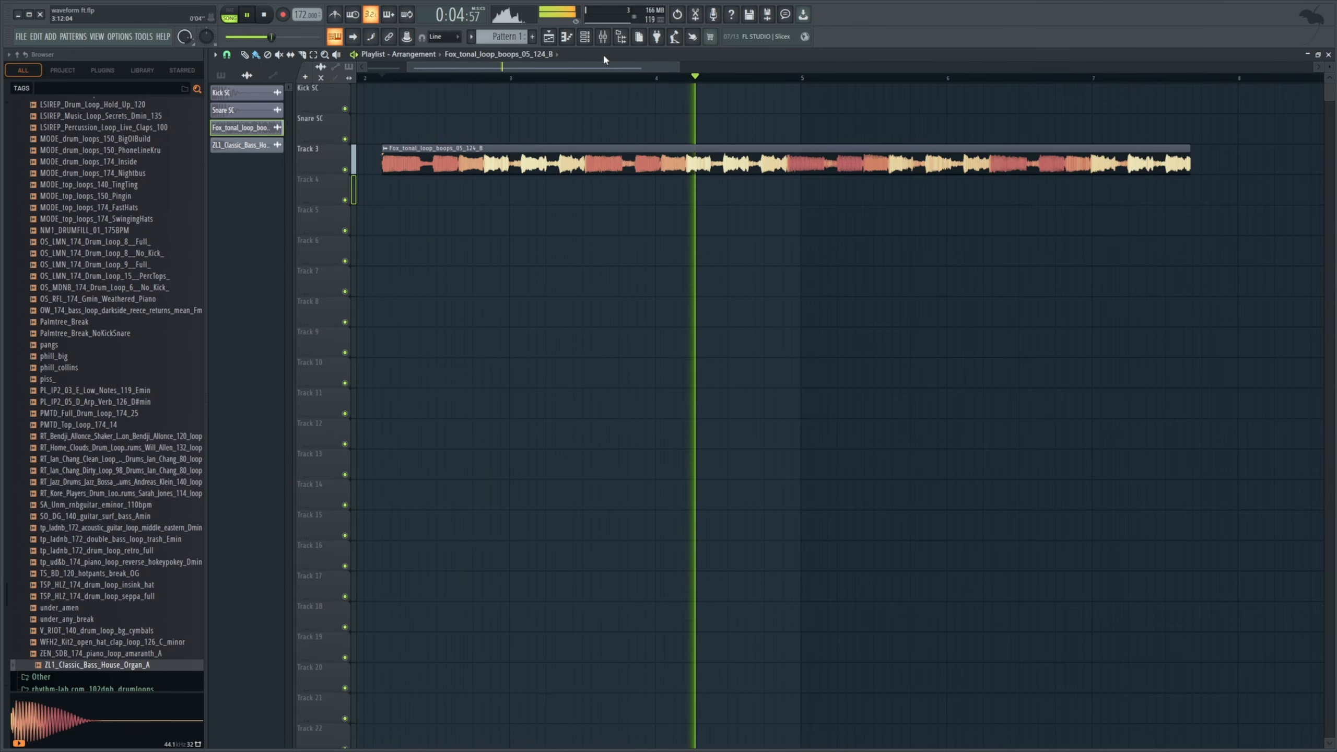
# Open FabFilter Pro-Q 3 on the Master channel, add bell bands at about 136 Hz and at a higher frequency, and play the loop
pyautogui.click(602, 36)
pyautogui.press('space')
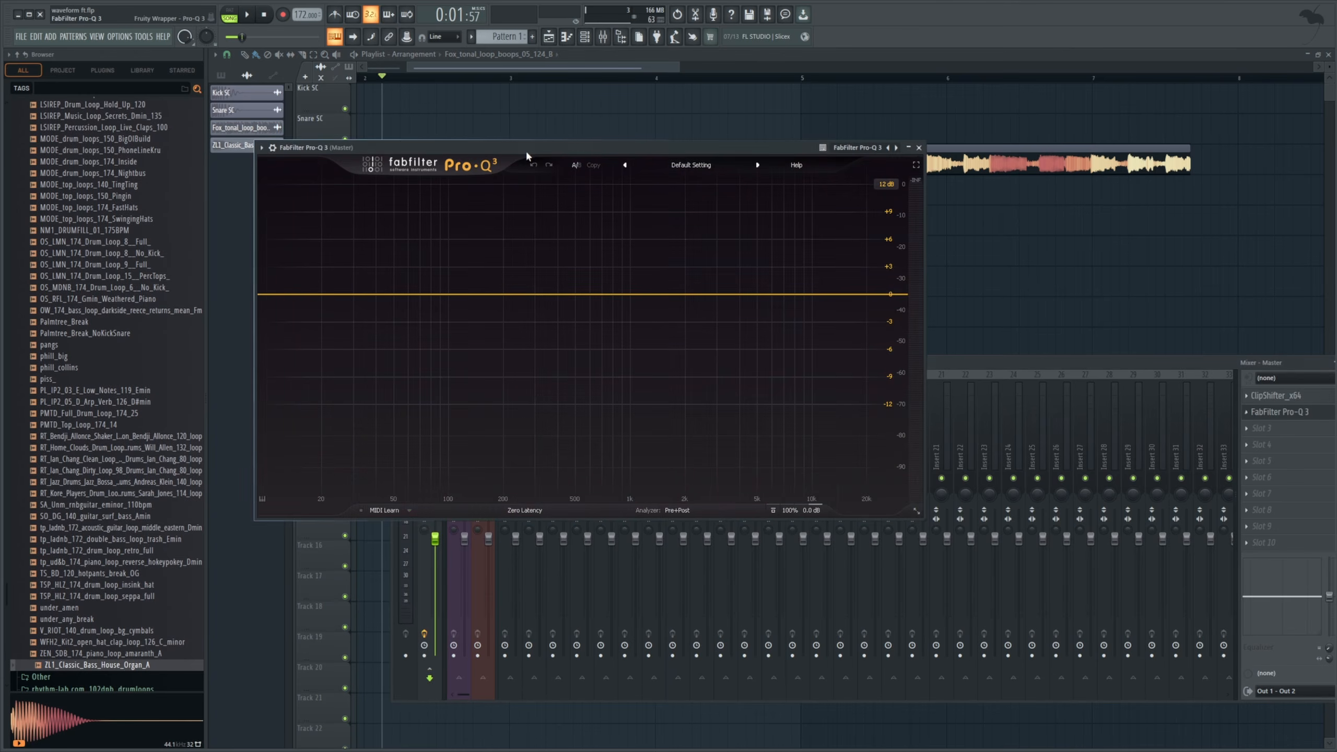
pyautogui.moveTo(526, 149); pyautogui.dragTo(549, 201)
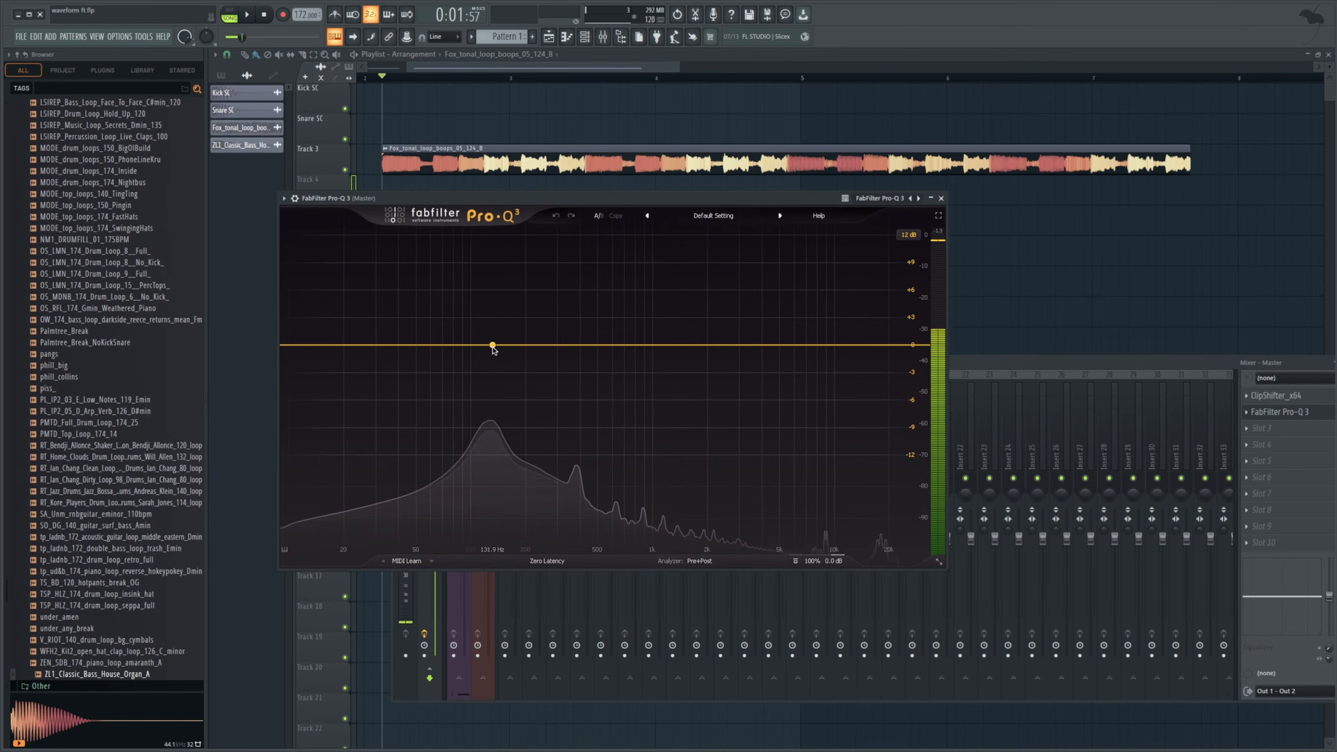
pyautogui.moveTo(490, 347)
pyautogui.mouseDown()
pyautogui.moveTo(494, 317)
pyautogui.moveTo(497, 348)
pyautogui.mouseUp()
pyautogui.press('space')
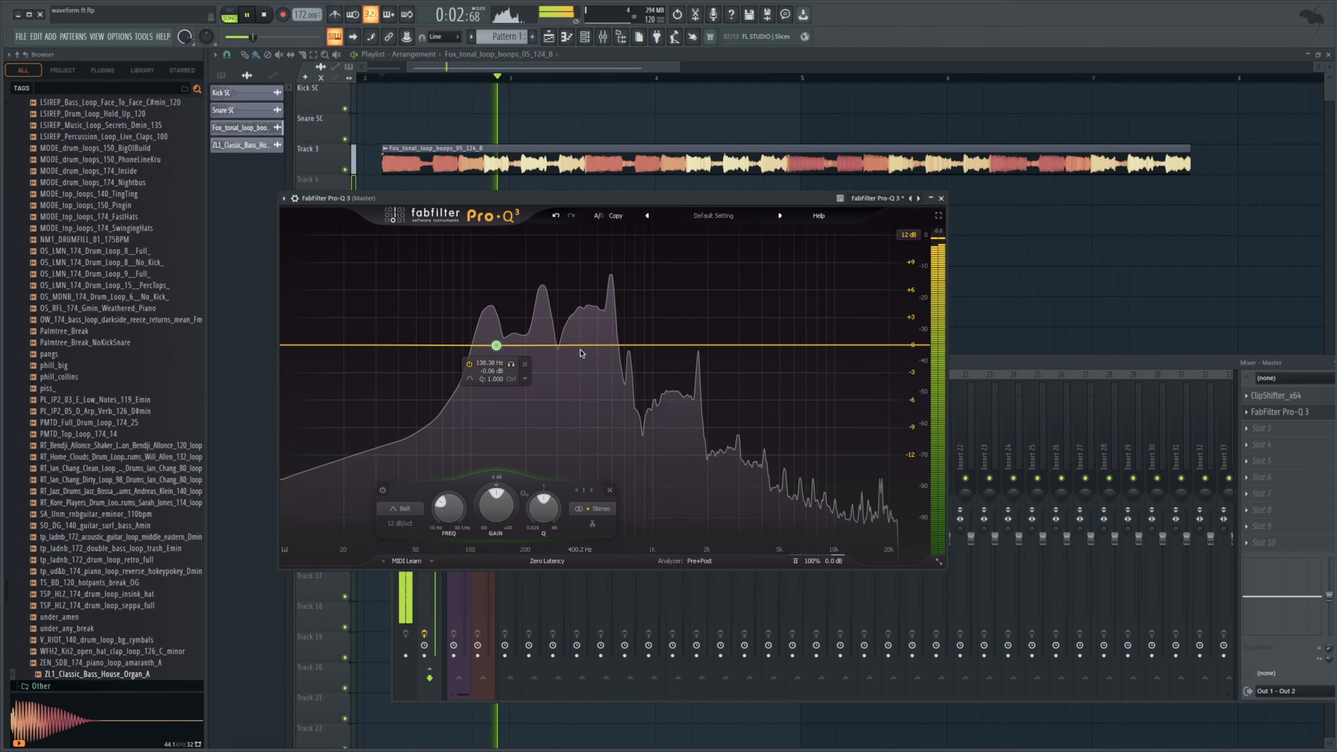
pyautogui.moveTo(586, 349); pyautogui.dragTo(624, 345)
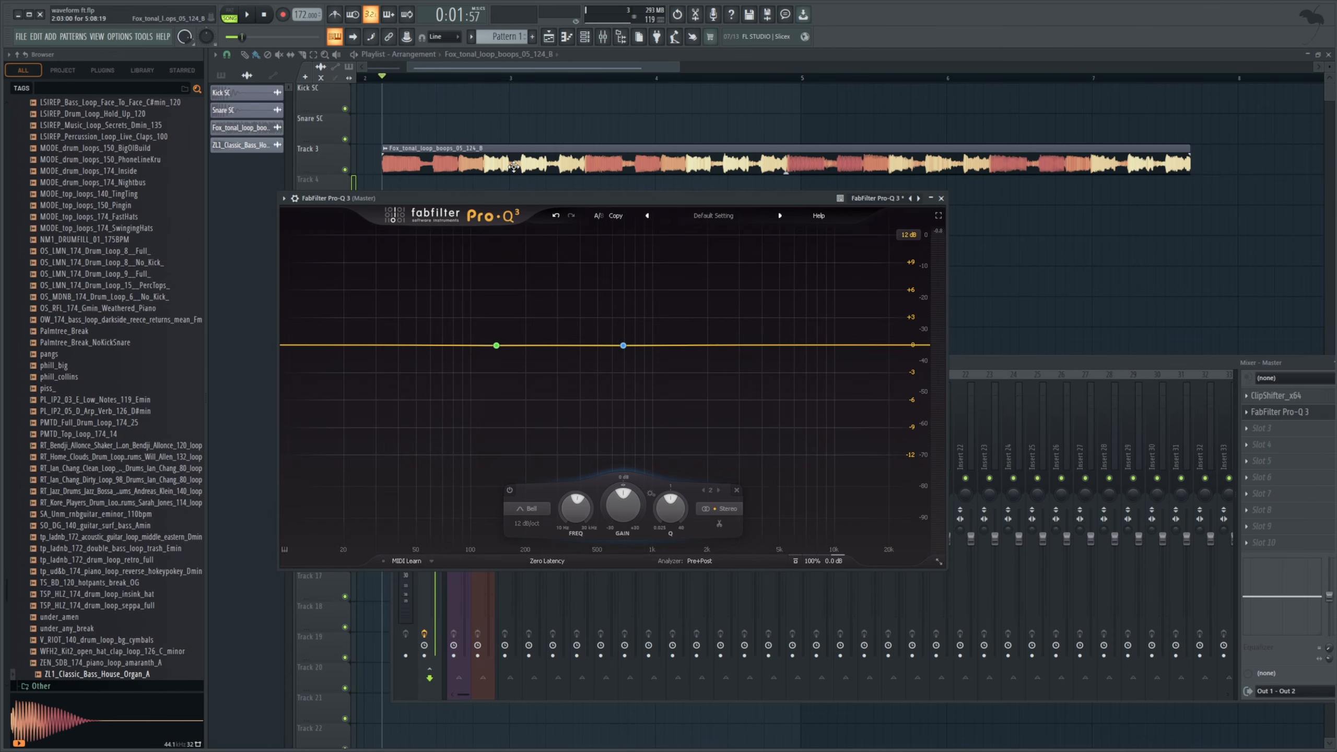
pyautogui.press('space')
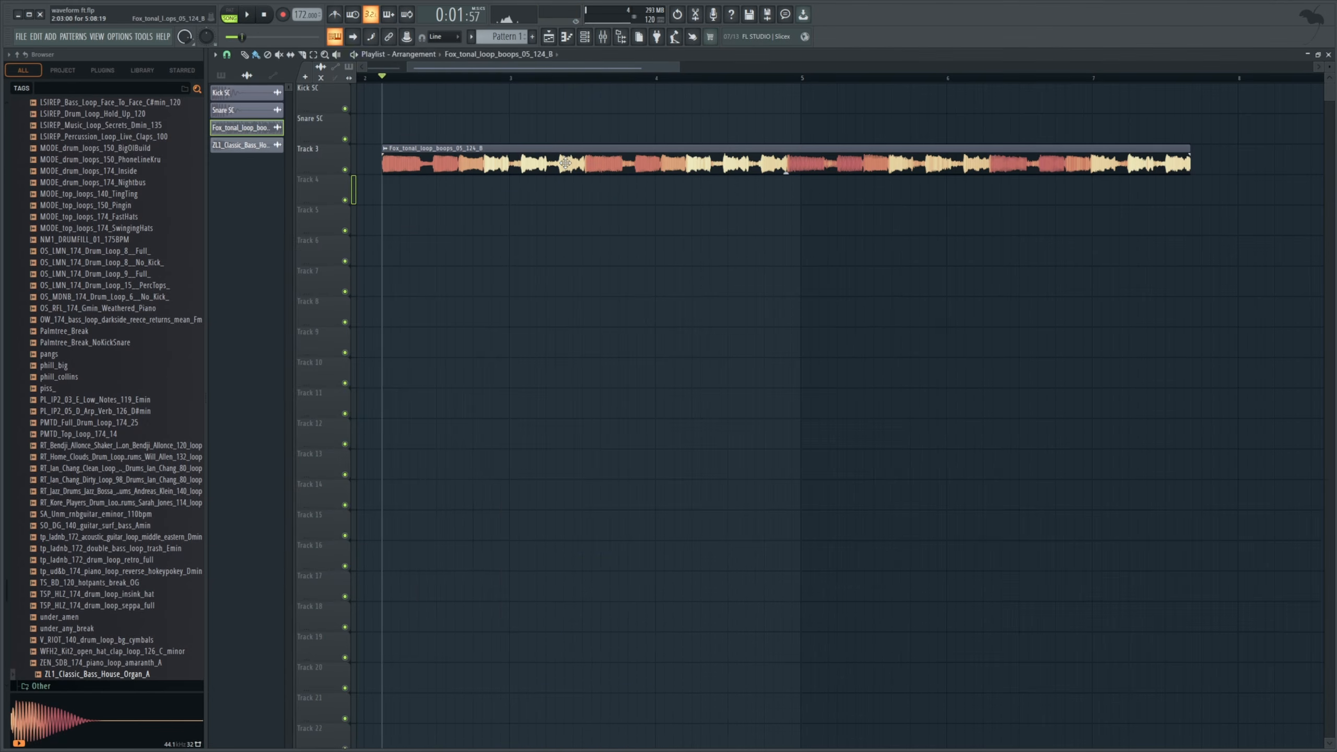
# Open the sample settings of the Fox_tonal_loop_boops_05_124_B clip and replace its sample with 87 pad
pyautogui.doubleClick(484, 165)
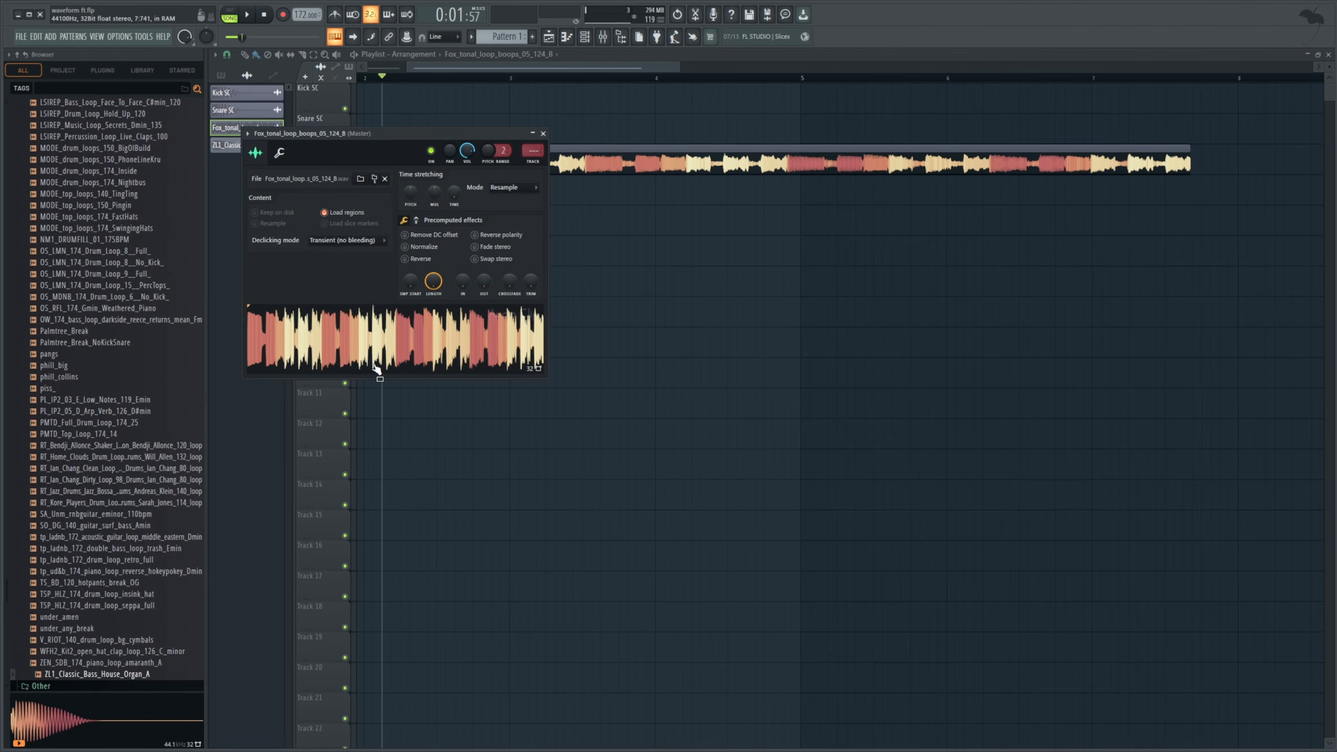
pyautogui.moveTo(427, 132); pyautogui.dragTo(721, 237)
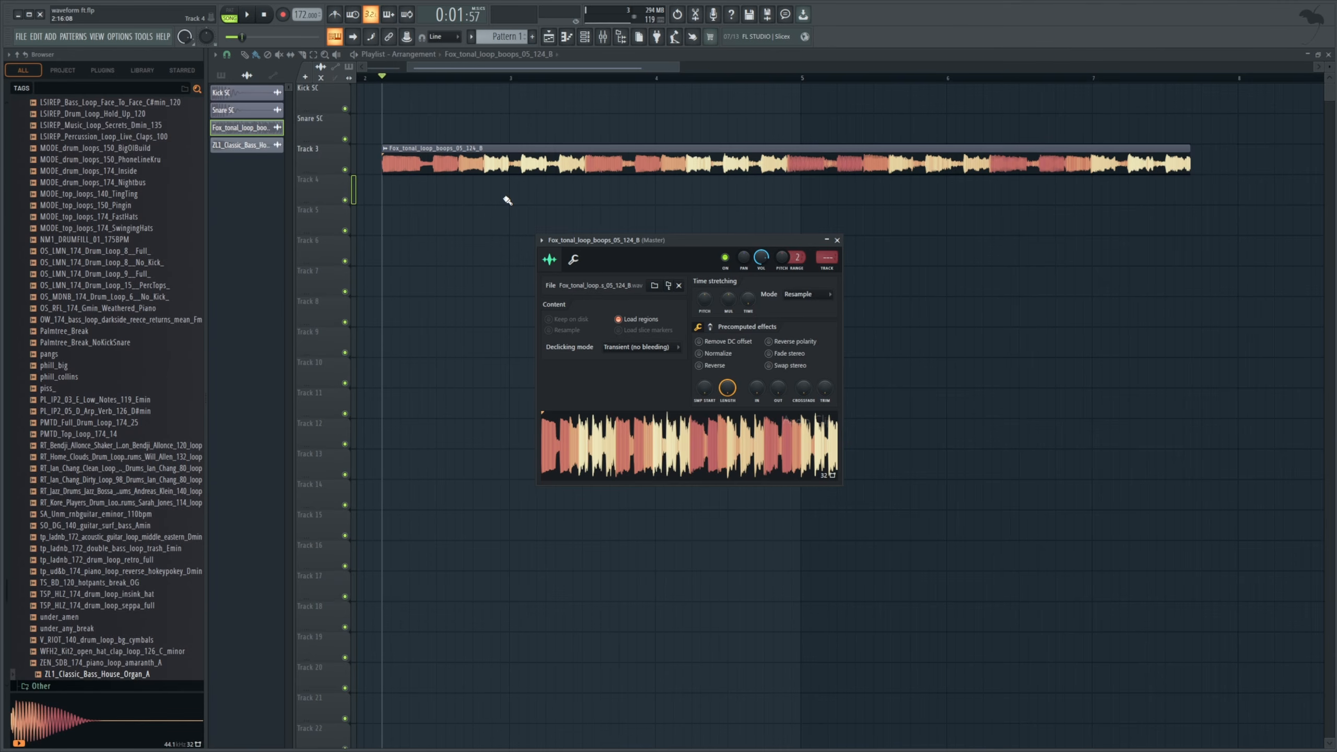
pyautogui.scroll(12, 113, 363)
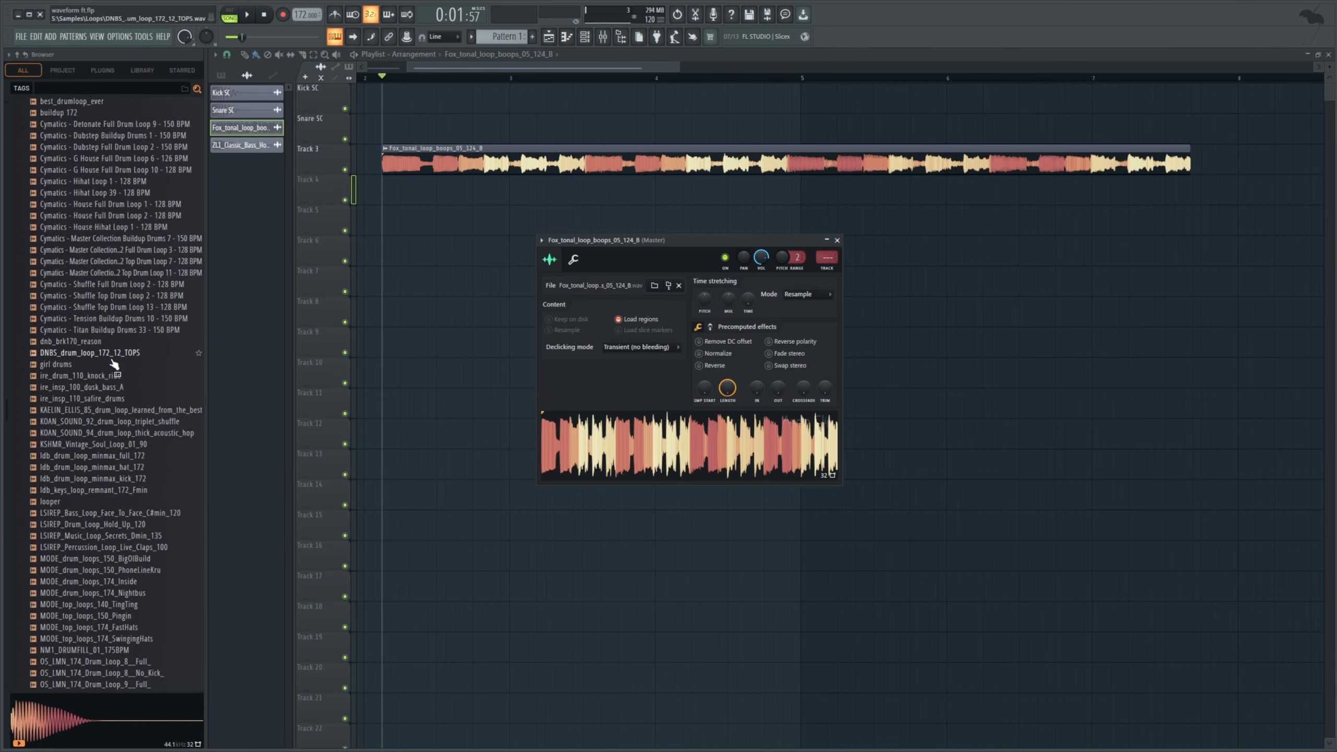
pyautogui.scroll(6, 114, 364)
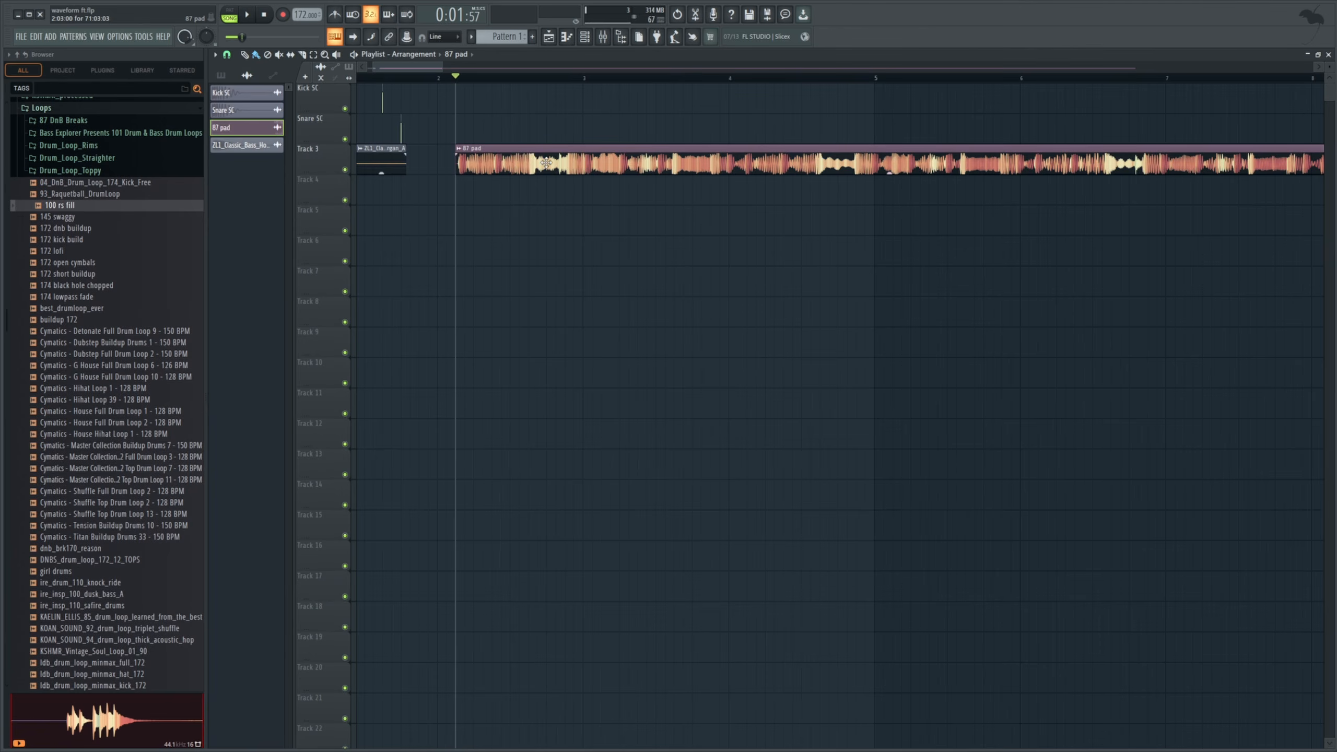
# Open the sample settings of the 87 pad clip and play the clip while comparing its waveform colours
pyautogui.doubleClick(546, 163)
pyautogui.moveTo(652, 246); pyautogui.dragTo(578, 287)
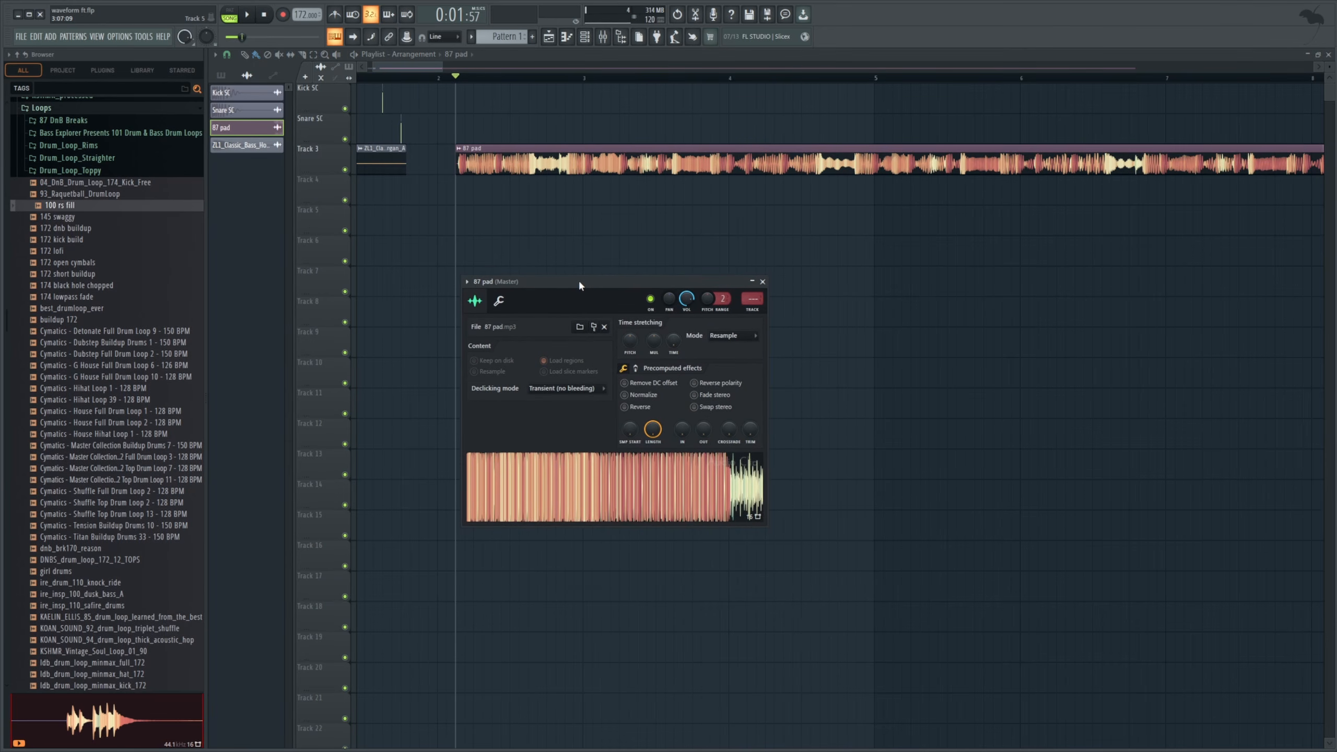
pyautogui.press('space')
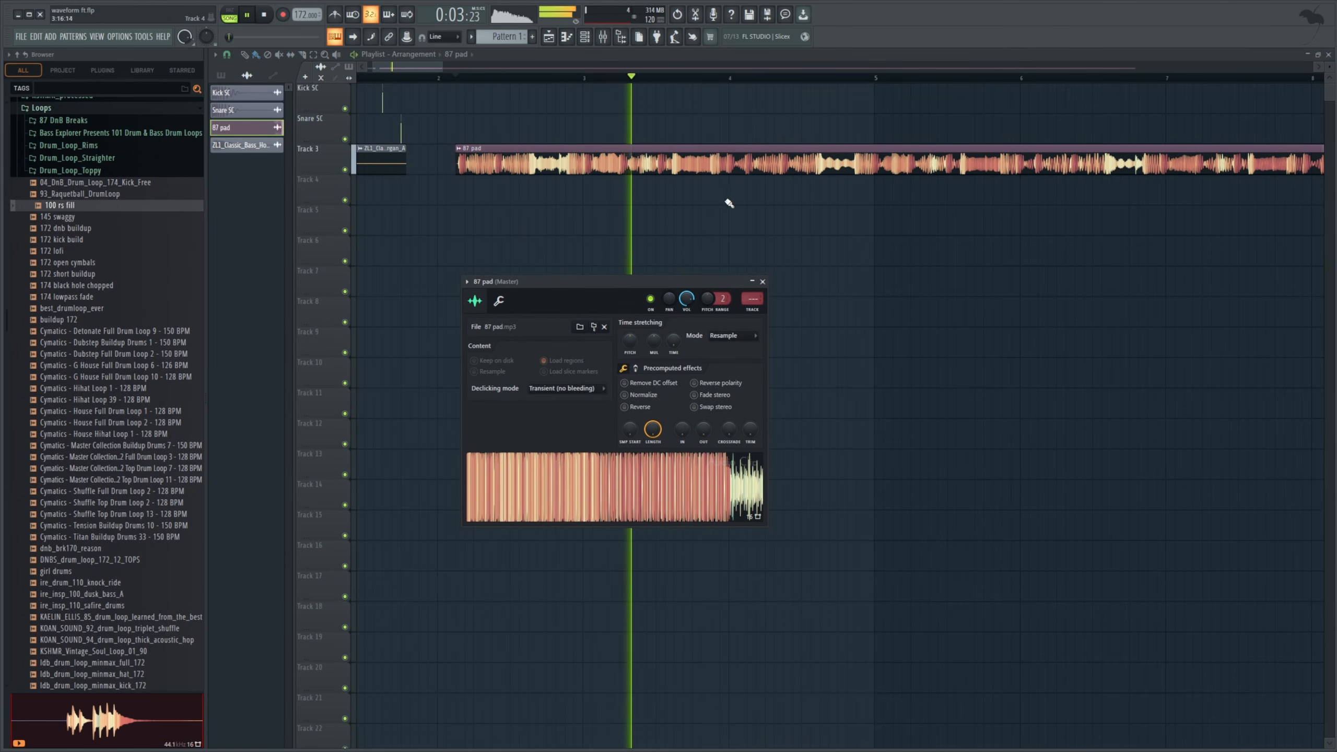
pyautogui.press('space')
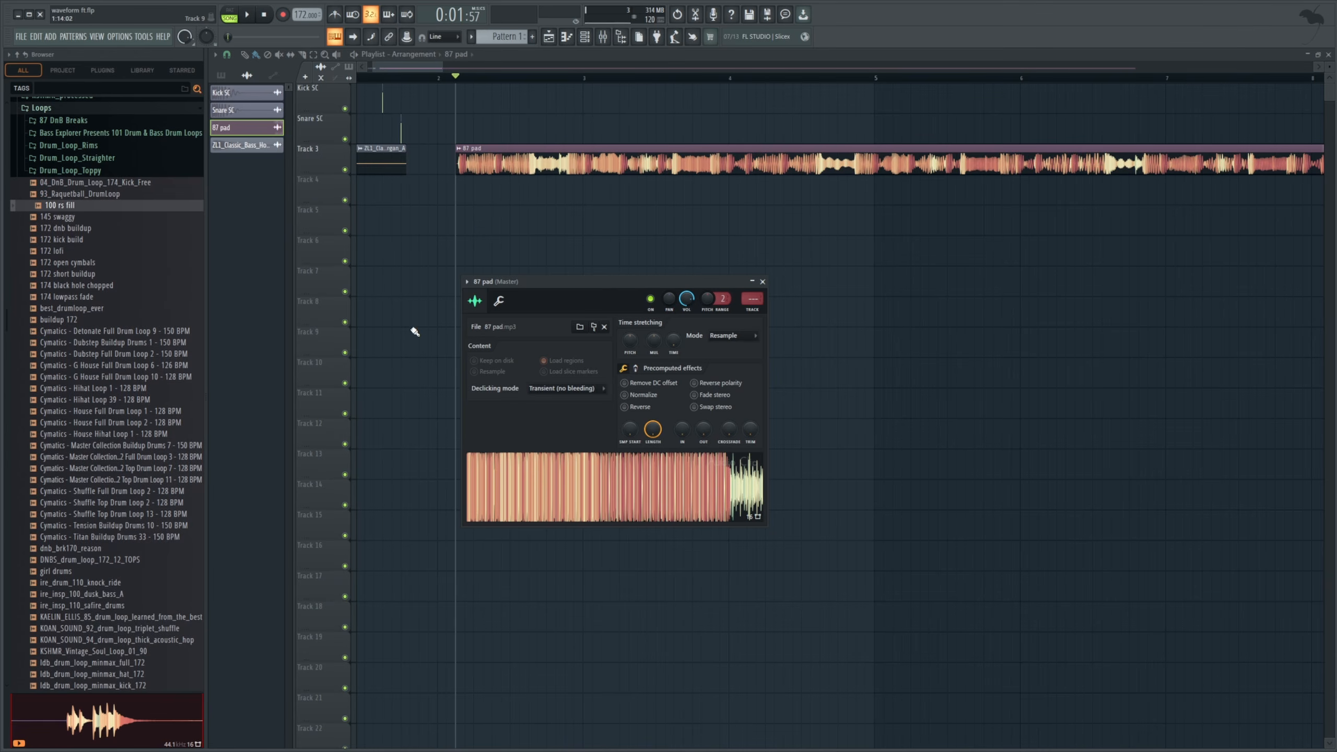
# Replace the 87 pad sample with fox_bass_oneshot_808_13_F from the Fox Stevenson Universal Samples Vol. 1 bass_oneshots folder and play it
pyautogui.scroll(4, 128, 367)
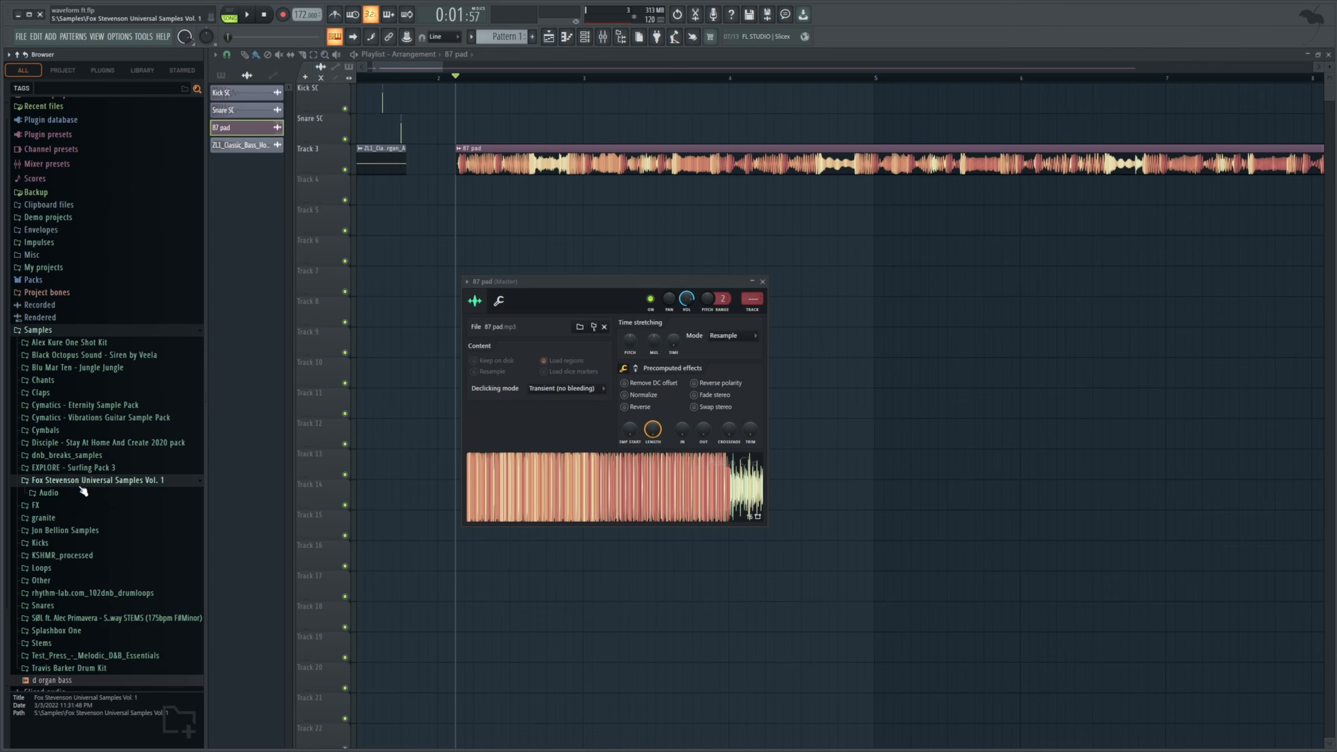
pyautogui.click(79, 494)
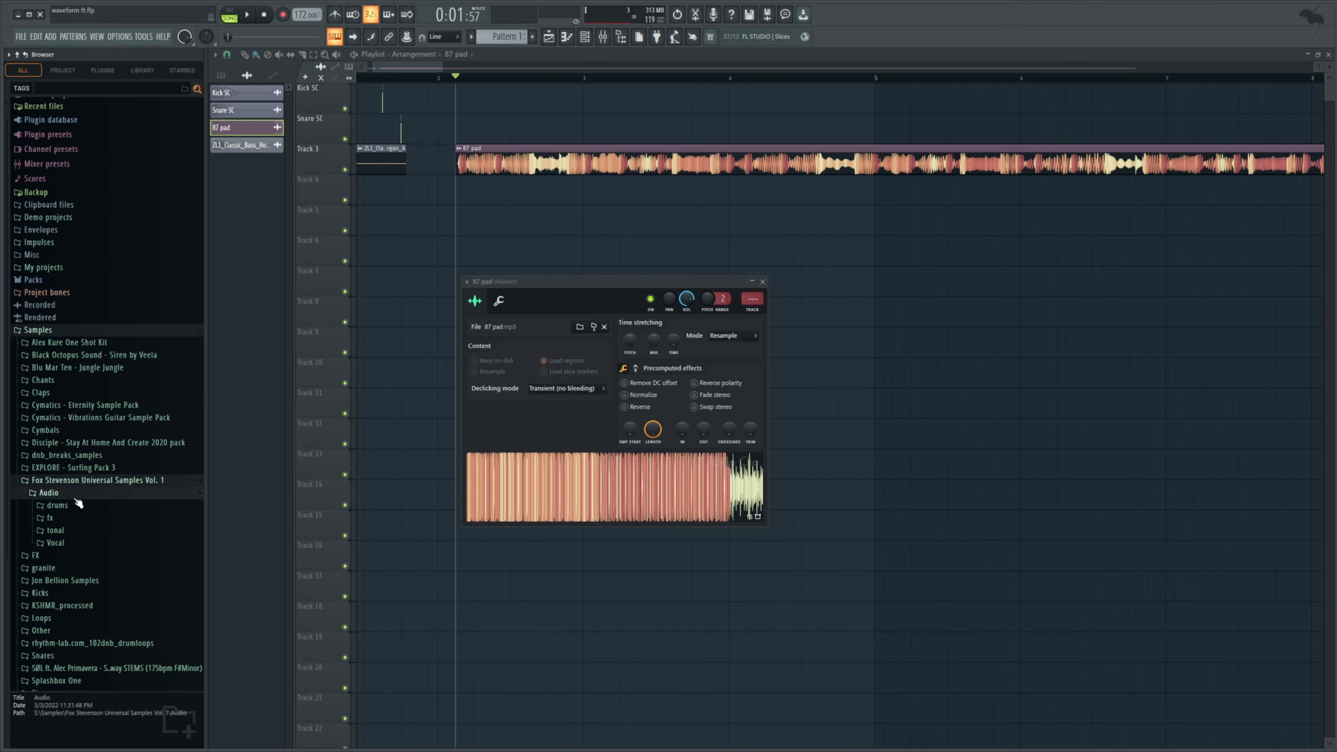
pyautogui.click(55, 530)
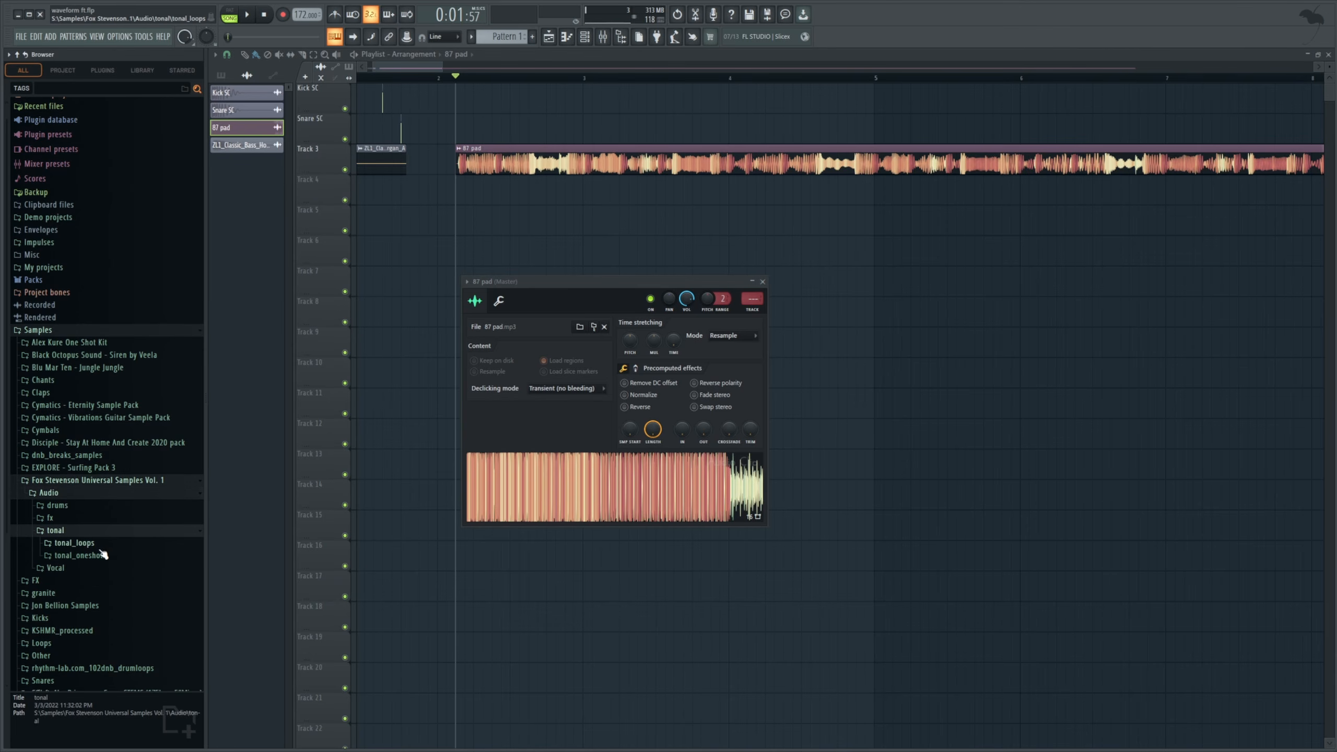
pyautogui.click(80, 556)
pyautogui.click(112, 571)
pyautogui.moveTo(160, 433); pyautogui.dragTo(538, 160)
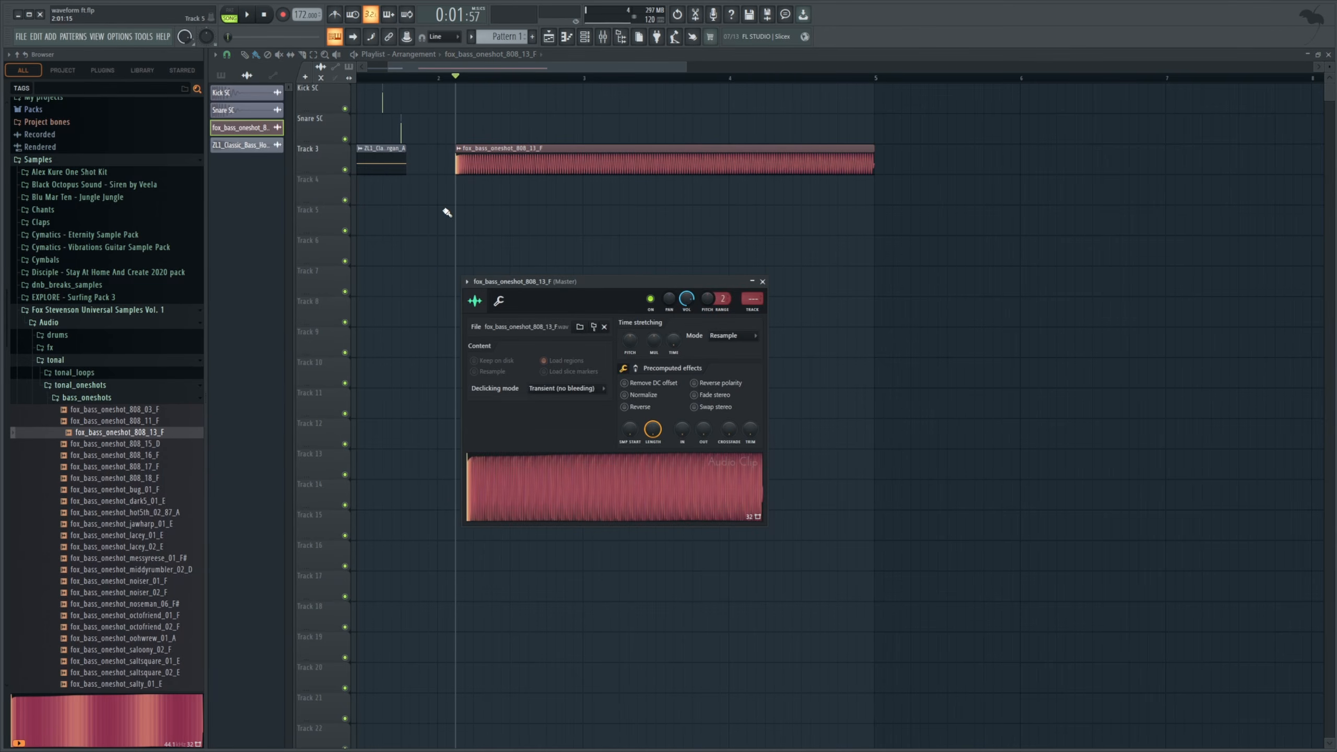
pyautogui.click(247, 14)
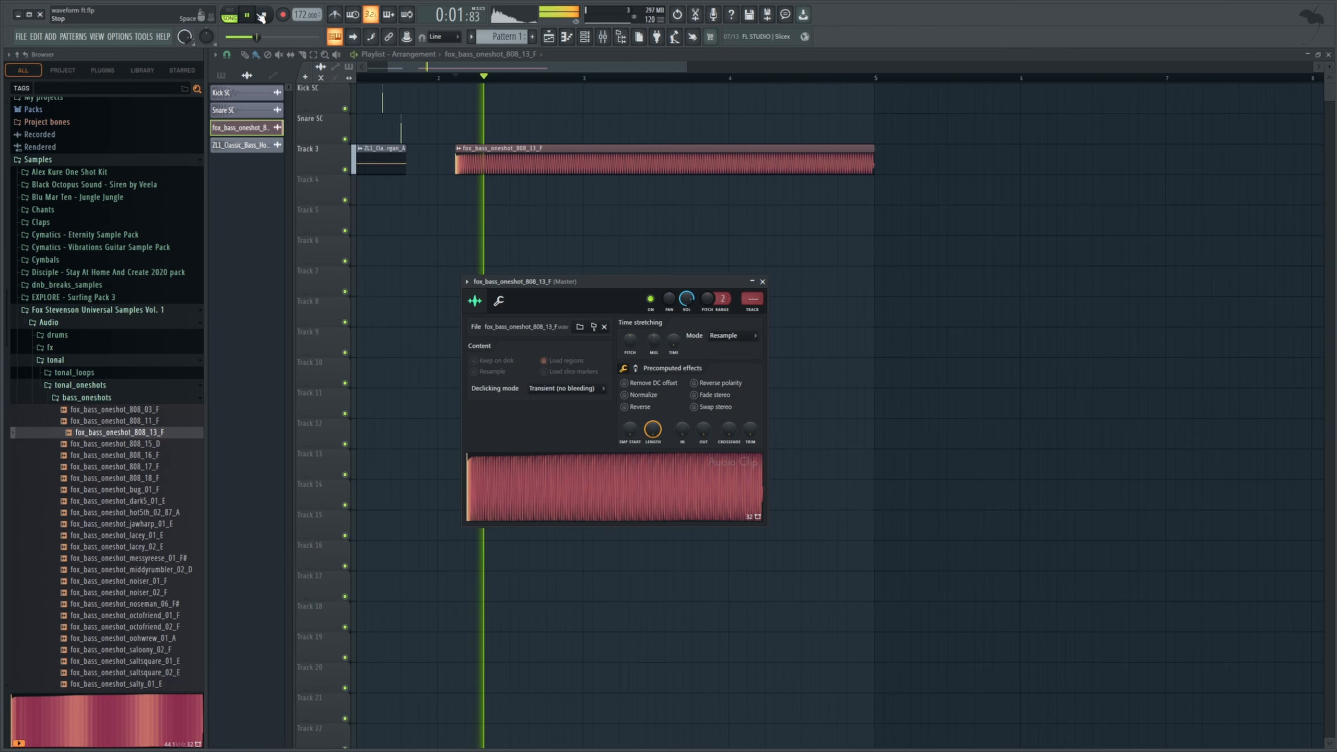
pyautogui.click(268, 17)
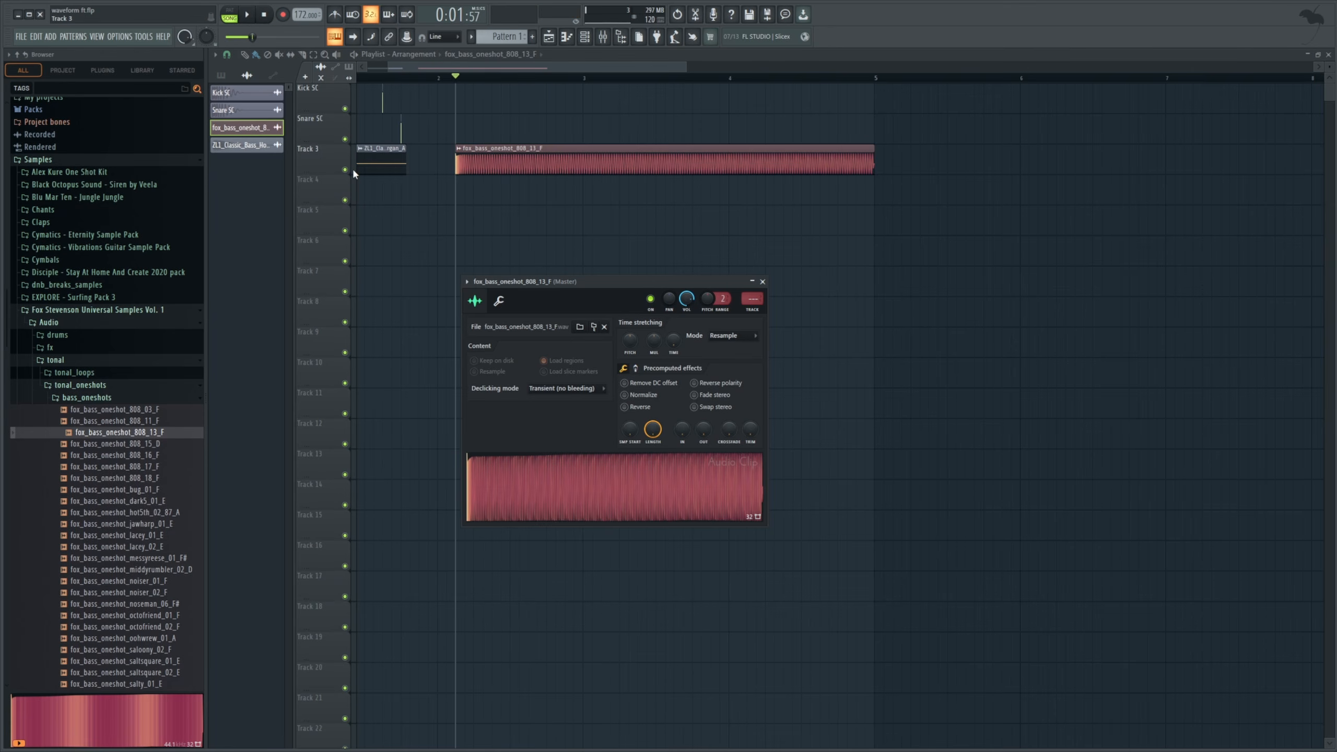